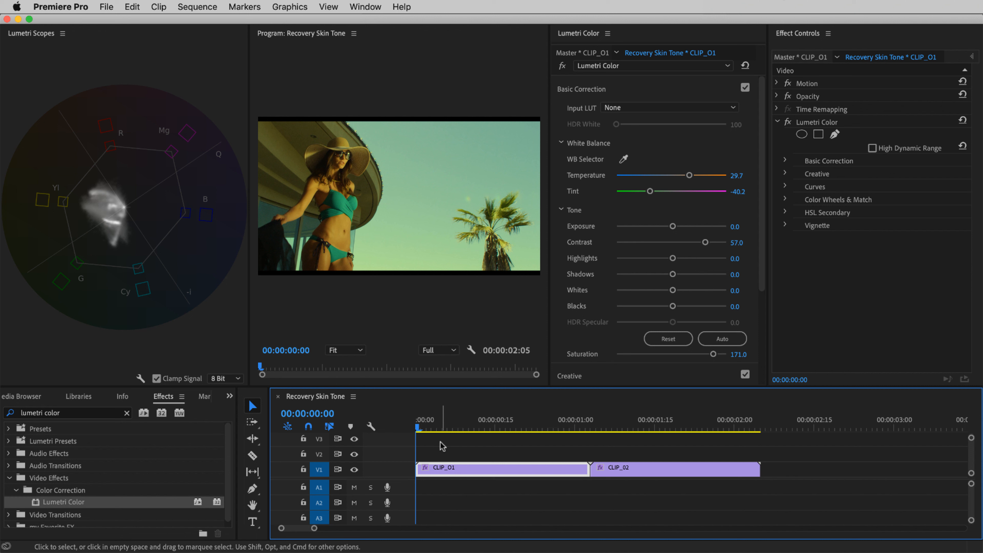
Step: Apply a second Lumetri Color effect to CLIP_O1 and move it above the existing graded Lumetri Color
{"action": "left_click", "coordinate": [72, 503]}
{"action": "left_click_drag", "start_coordinate": [72, 504], "coordinate": [500, 469]}
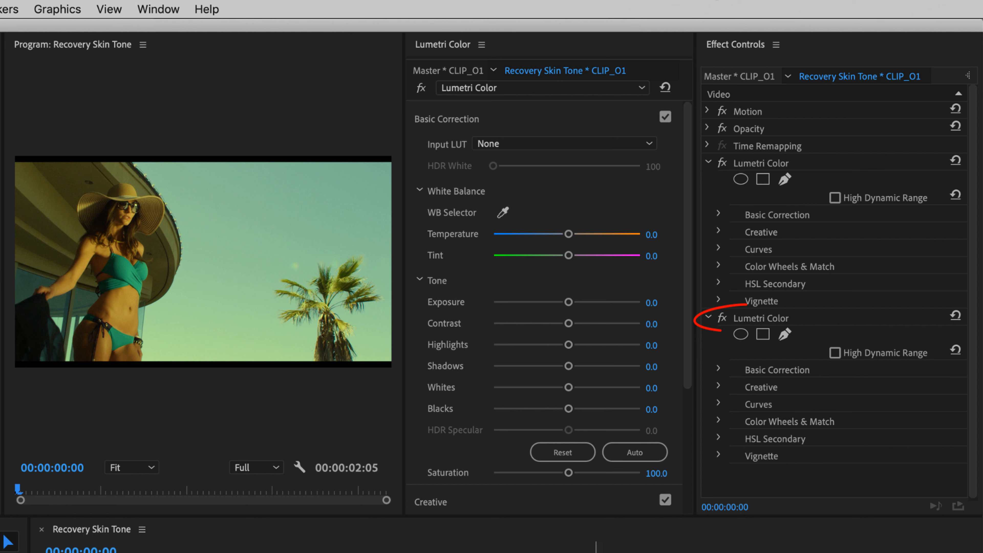
{"action": "left_click_drag", "start_coordinate": [768, 320], "coordinate": [757, 152]}
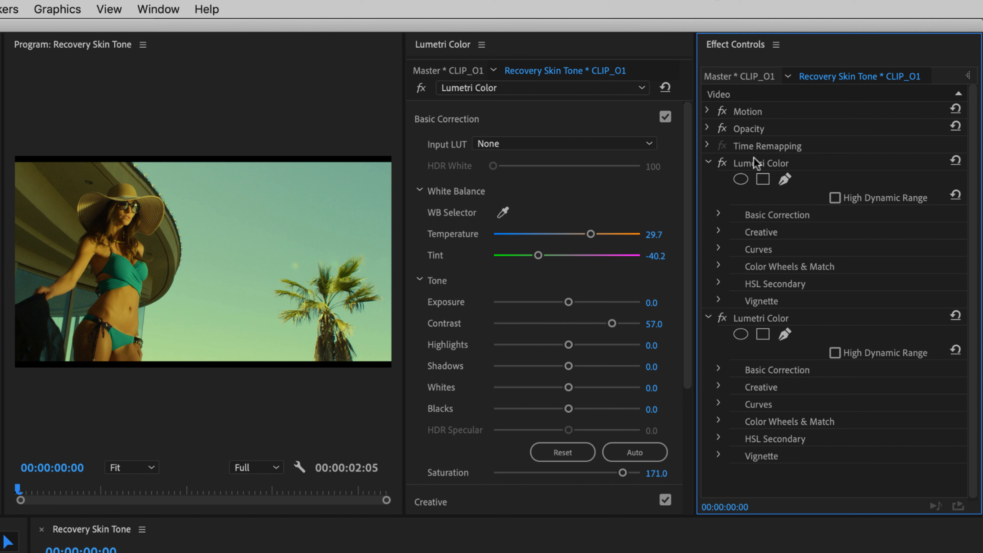
Step: Disable the graded Lumetri Color and sample the woman's stomach skin as the HSL Secondary key color in the new effect
{"action": "left_click", "coordinate": [719, 284]}
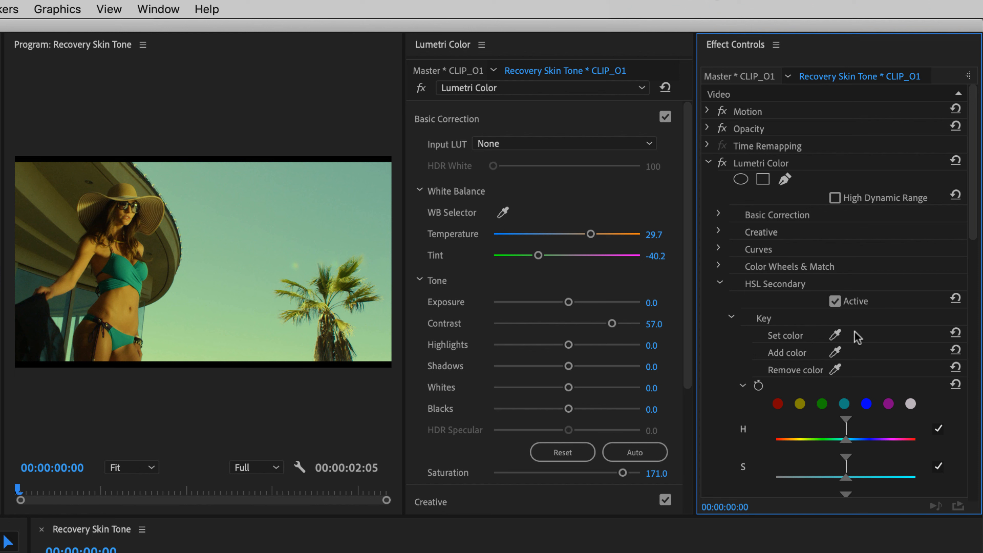
{"action": "mouse_move", "coordinate": [975, 217]}
{"action": "left_mouse_down"}
{"action": "mouse_move", "coordinate": [979, 432]}
{"action": "mouse_move", "coordinate": [969, 221]}
{"action": "left_mouse_up"}
{"action": "left_click", "coordinate": [722, 430]}
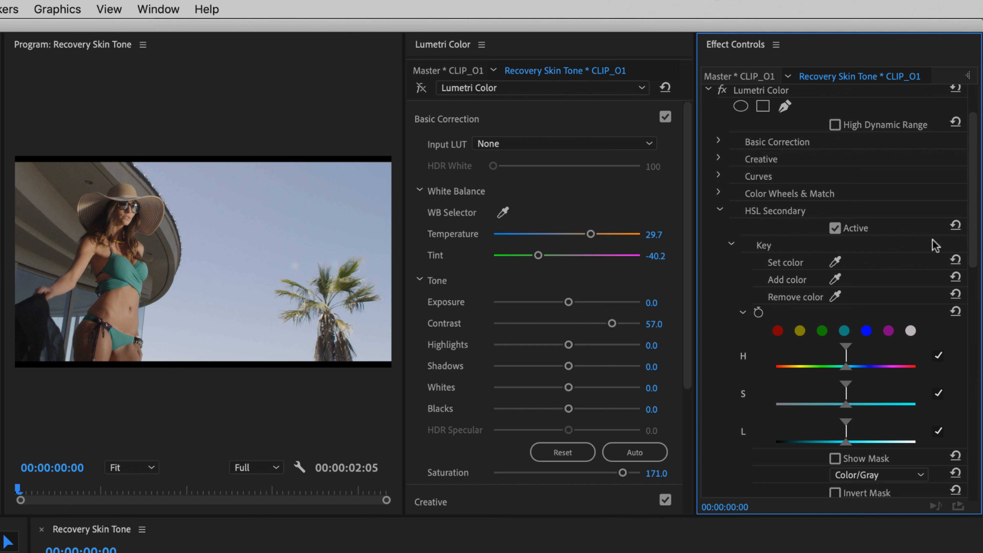
{"action": "left_click", "coordinate": [835, 261]}
{"action": "left_click", "coordinate": [113, 297]}
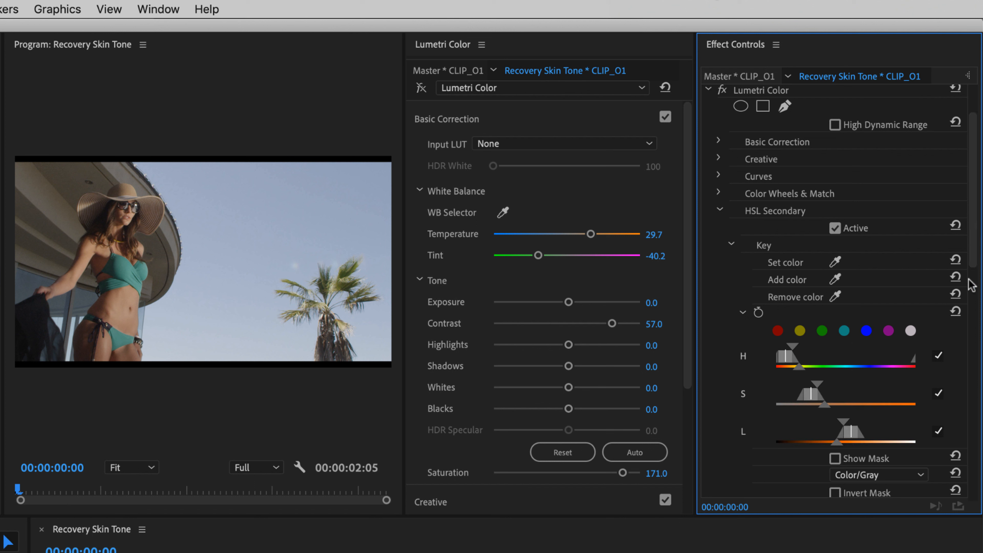
Step: Show the HSL Secondary mask and widen the saturation and luminance ranges to cover the woman's skin
{"action": "scroll", "coordinate": [960, 298], "scroll_direction": "down", "scroll_amount": 3}
{"action": "left_click", "coordinate": [835, 369]}
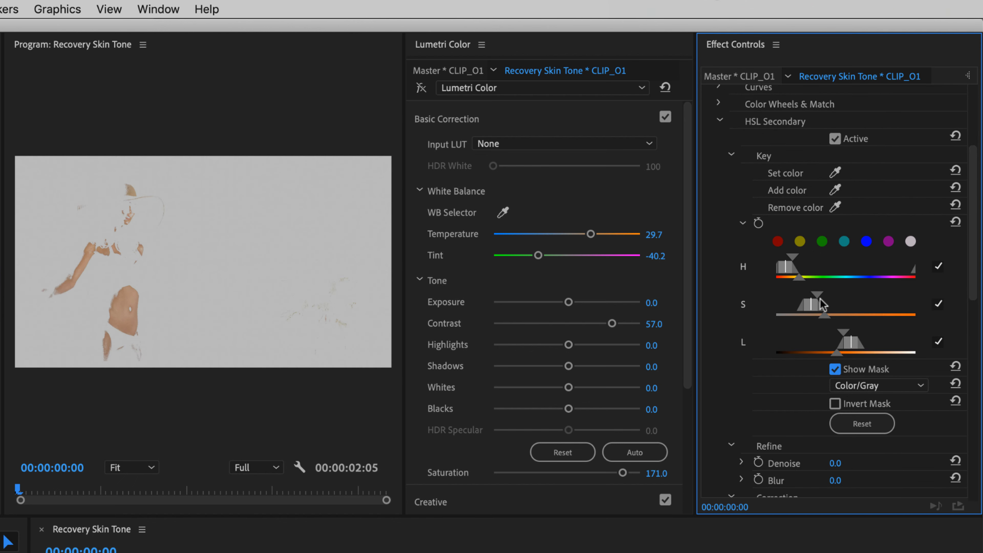
{"action": "left_click_drag", "start_coordinate": [820, 300], "coordinate": [822, 334]}
Step: Refine the skin mask with Denoise 16.5 and Blur 2.3
{"action": "left_click_drag", "start_coordinate": [975, 271], "coordinate": [976, 328]}
{"action": "left_click", "coordinate": [742, 347]}
{"action": "left_click", "coordinate": [742, 396]}
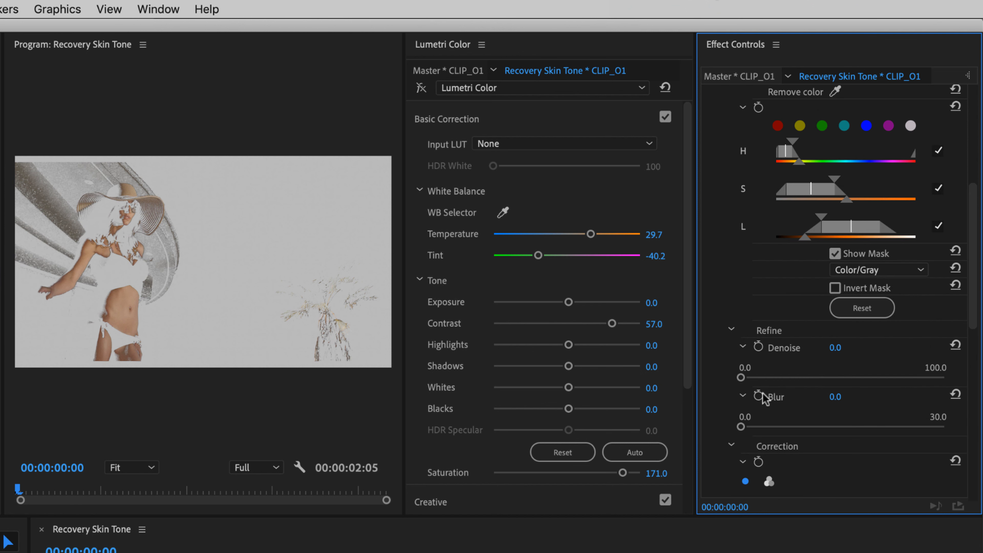
{"action": "left_click_drag", "start_coordinate": [742, 378], "coordinate": [775, 378]}
{"action": "left_click_drag", "start_coordinate": [741, 426], "coordinate": [756, 426]}
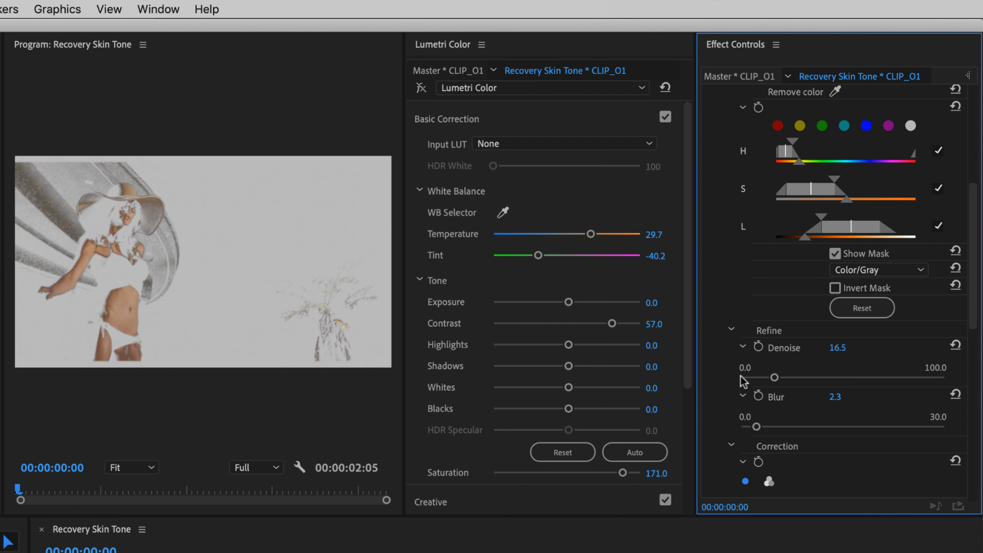
Step: Hide the skin mask and re-enable the graded Lumetri Color on CLIP_O1
{"action": "left_click", "coordinate": [835, 254]}
{"action": "scroll", "coordinate": [837, 389], "scroll_direction": "down", "scroll_amount": 10}
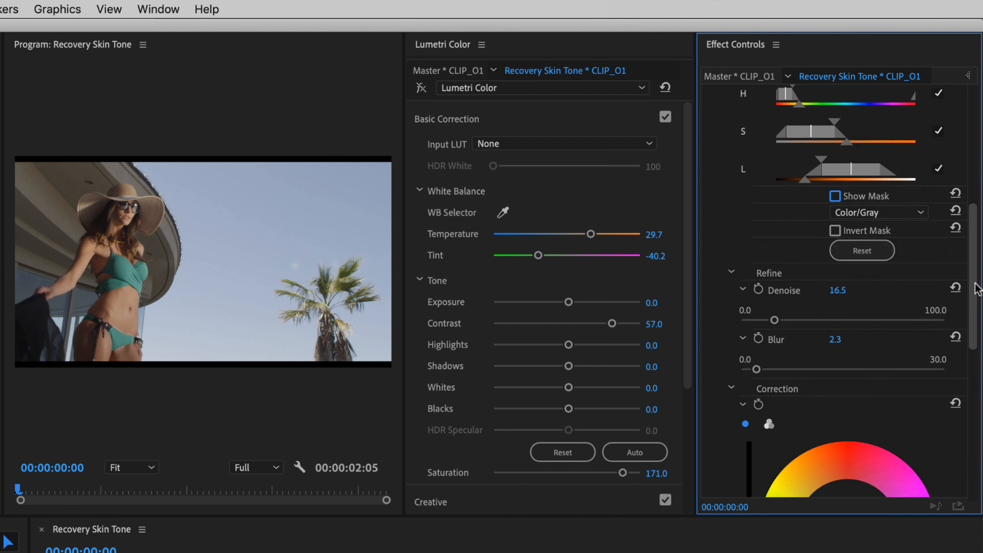
{"action": "left_click", "coordinate": [722, 316]}
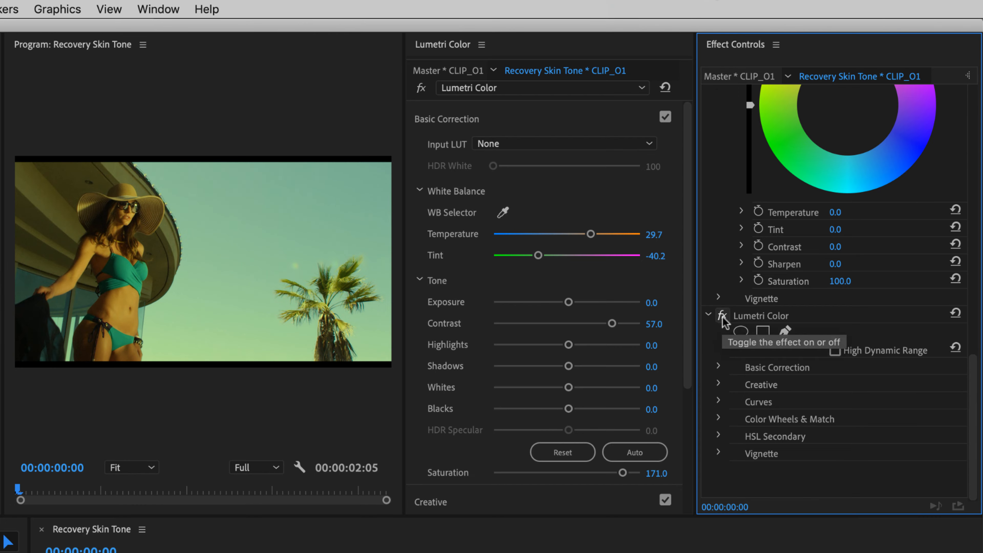
Step: Shift the HSL Secondary correction wheel slightly toward red-magenta to recover the skin tone in CLIP_O1
{"action": "scroll", "coordinate": [975, 353], "scroll_direction": "up", "scroll_amount": 5}
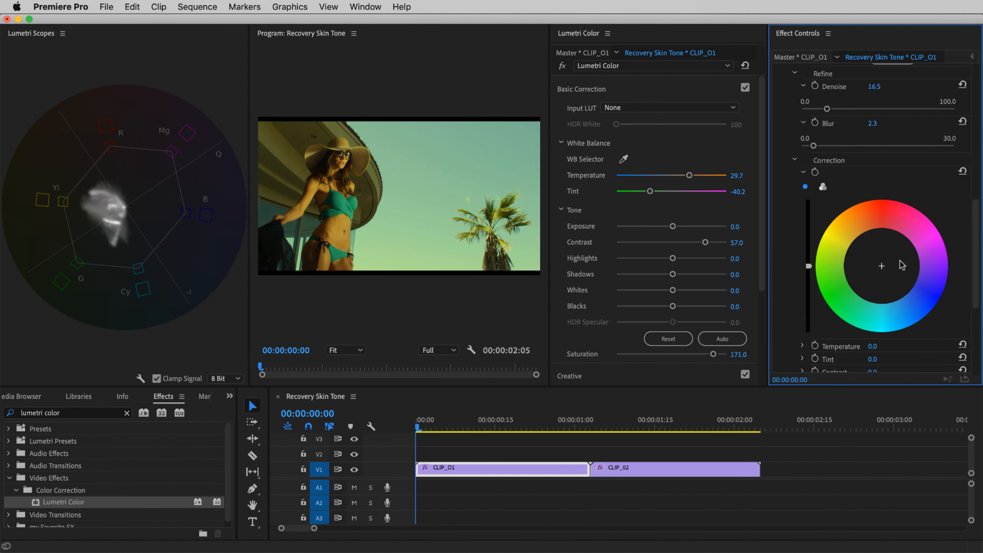
{"action": "left_click_drag", "start_coordinate": [883, 265], "coordinate": [887, 256]}
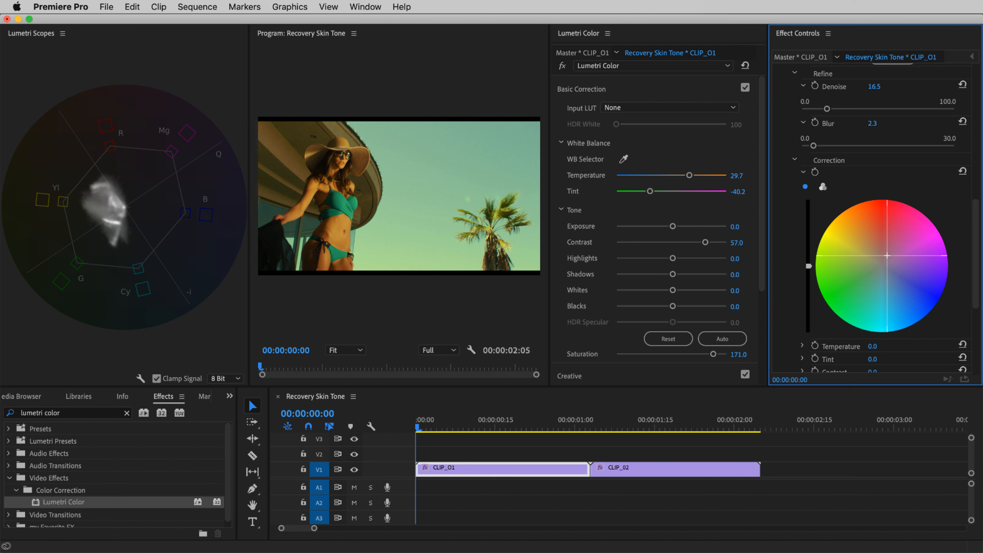
{"action": "scroll", "coordinate": [947, 127], "scroll_direction": "up", "scroll_amount": 10}
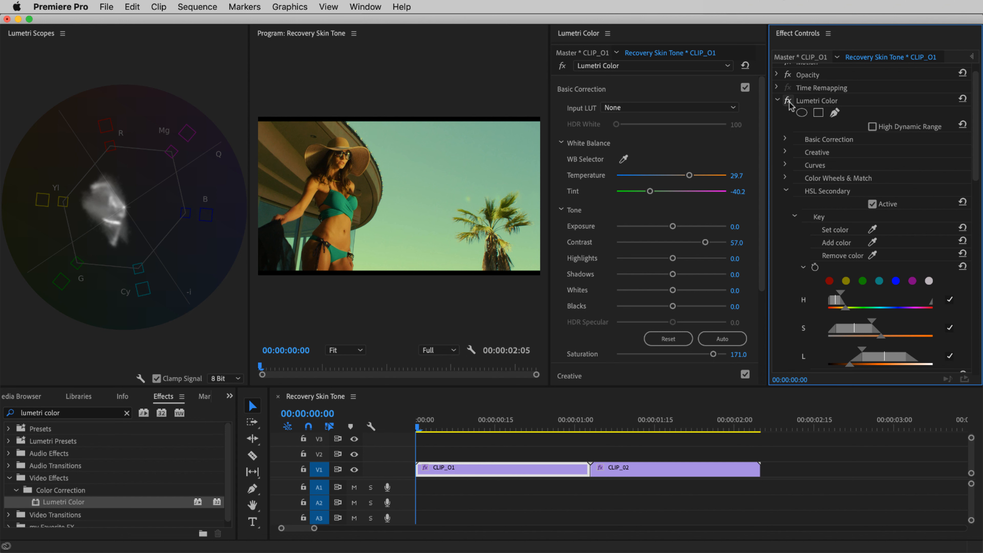
Step: Go to CLIP_02, apply a second Lumetri Color effect and place it above the existing graded one
{"action": "key", "text": "Down"}
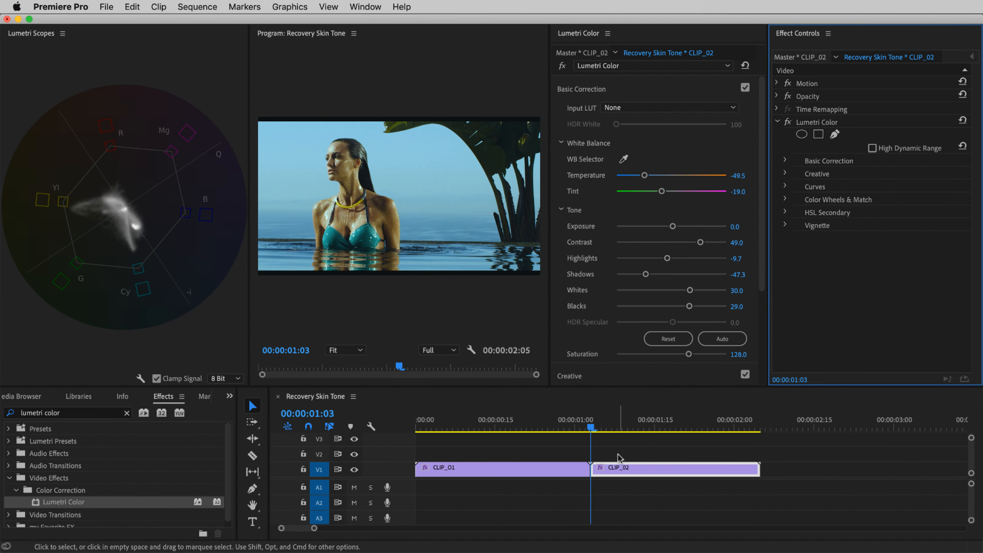
{"action": "left_click_drag", "start_coordinate": [671, 527], "coordinate": [717, 474]}
{"action": "scroll", "coordinate": [727, 469], "scroll_direction": "up", "scroll_amount": 1}
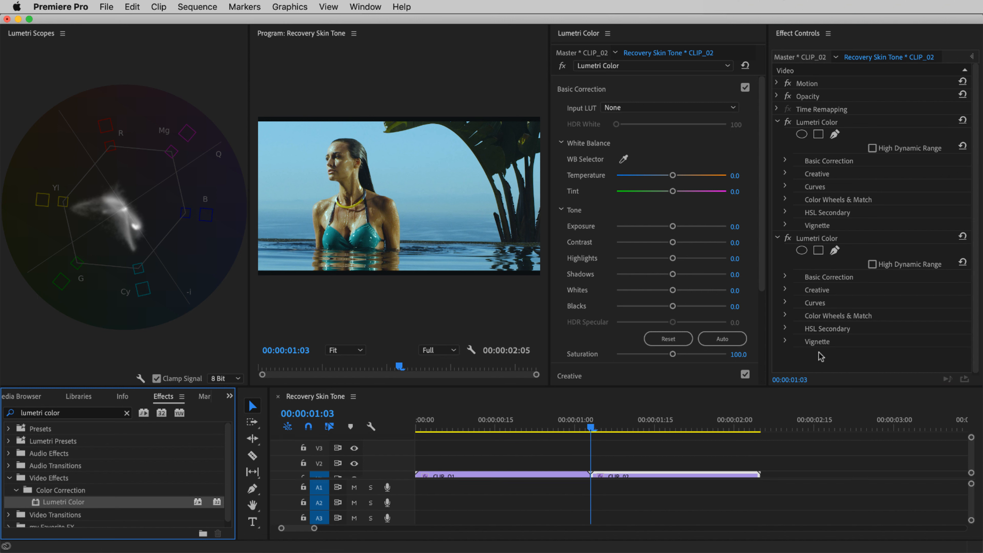
{"action": "left_click", "coordinate": [815, 121]}
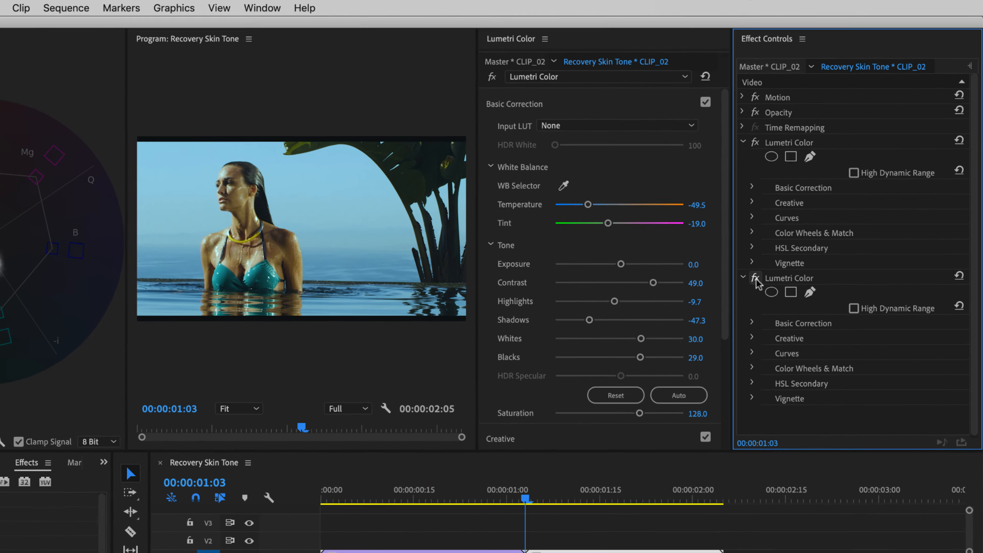
Step: Disable CLIP_02's graded Lumetri Color and sample the woman's face as the HSL Secondary key color in the new effect
{"action": "left_click", "coordinate": [788, 239]}
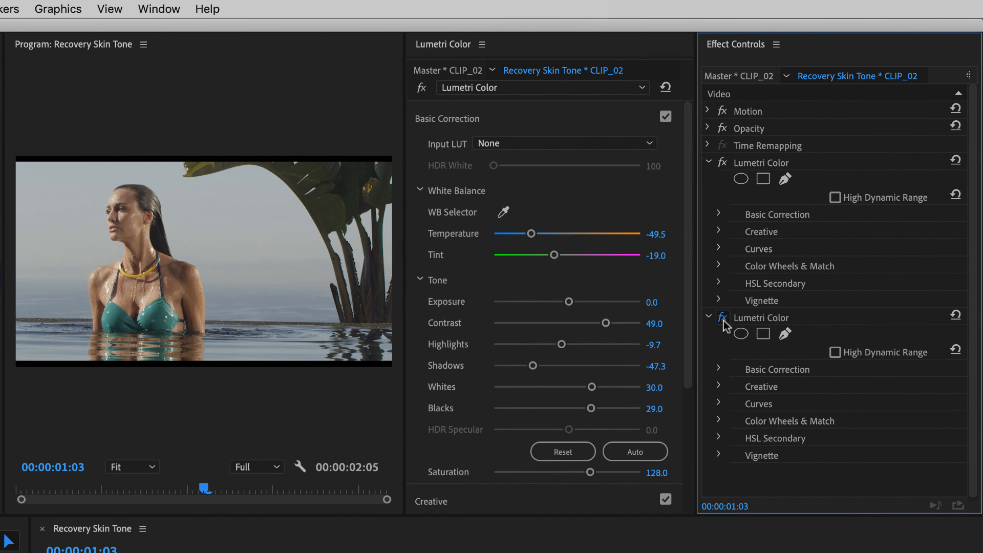
{"action": "left_click", "coordinate": [723, 319]}
{"action": "left_click", "coordinate": [720, 283]}
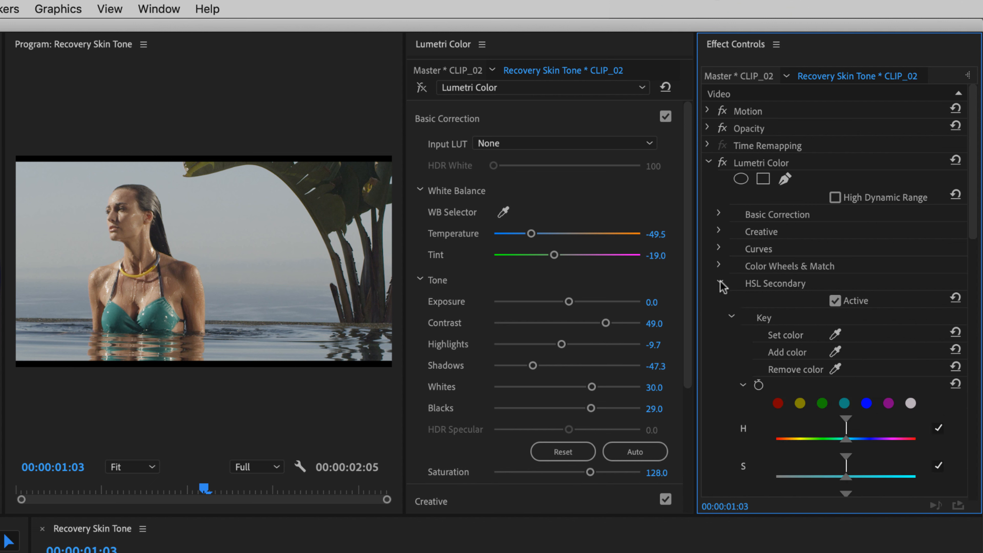
{"action": "scroll", "coordinate": [722, 286], "scroll_direction": "down", "scroll_amount": 5}
{"action": "left_click", "coordinate": [837, 169]}
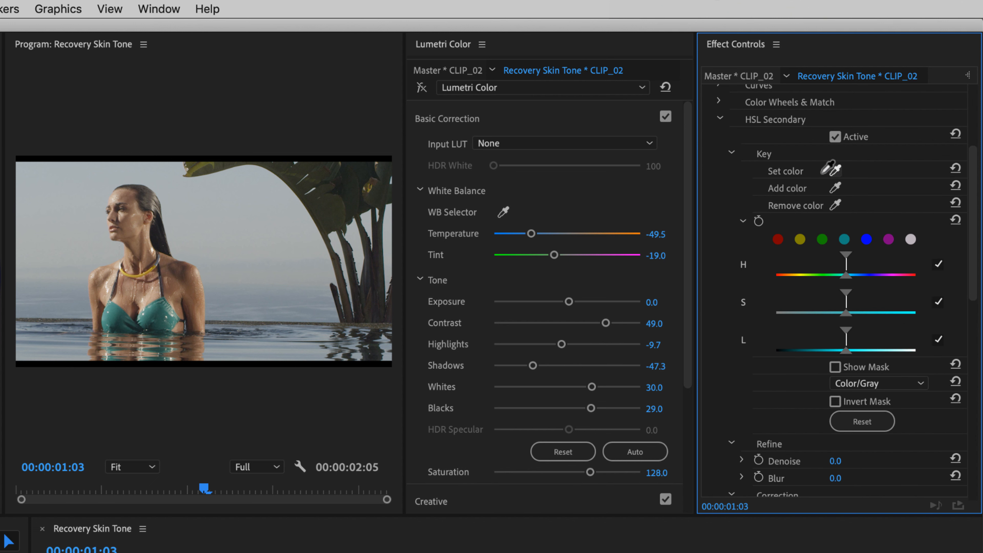
{"action": "left_click", "coordinate": [132, 218]}
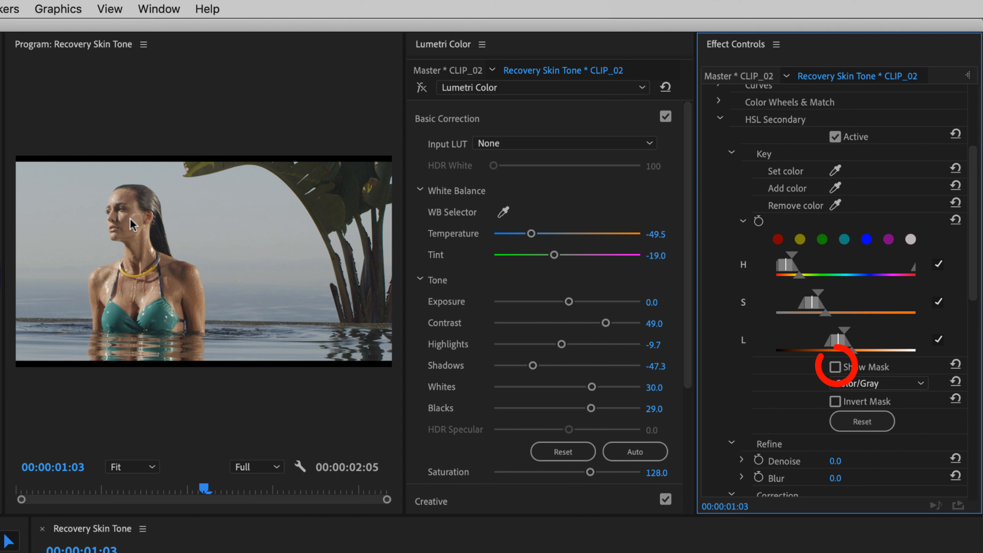
Step: Show the mask on CLIP_02 and widen its luminance and saturation ranges around the skin
{"action": "left_click", "coordinate": [835, 367]}
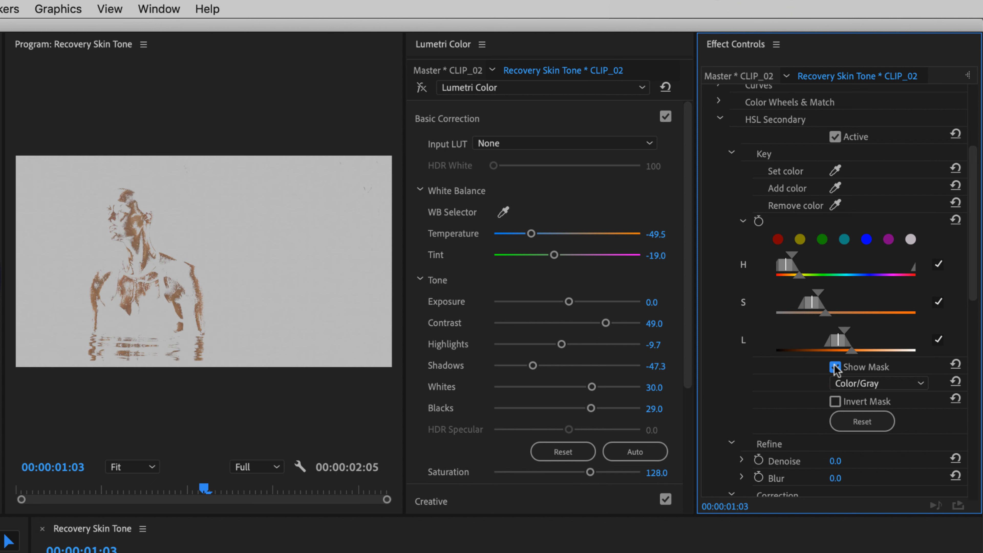
{"action": "left_click_drag", "start_coordinate": [845, 330], "coordinate": [893, 350]}
{"action": "left_click_drag", "start_coordinate": [819, 292], "coordinate": [840, 312]}
Step: Refine CLIP_02's skin mask with Denoise 43 and Blur 6
{"action": "left_click_drag", "start_coordinate": [977, 279], "coordinate": [974, 329]}
{"action": "left_click", "coordinate": [844, 331]}
{"action": "type", "text": "43"}
{"action": "key", "text": "Return"}
{"action": "left_click", "coordinate": [847, 346]}
{"action": "type", "text": "6"}
{"action": "key", "text": "Return"}
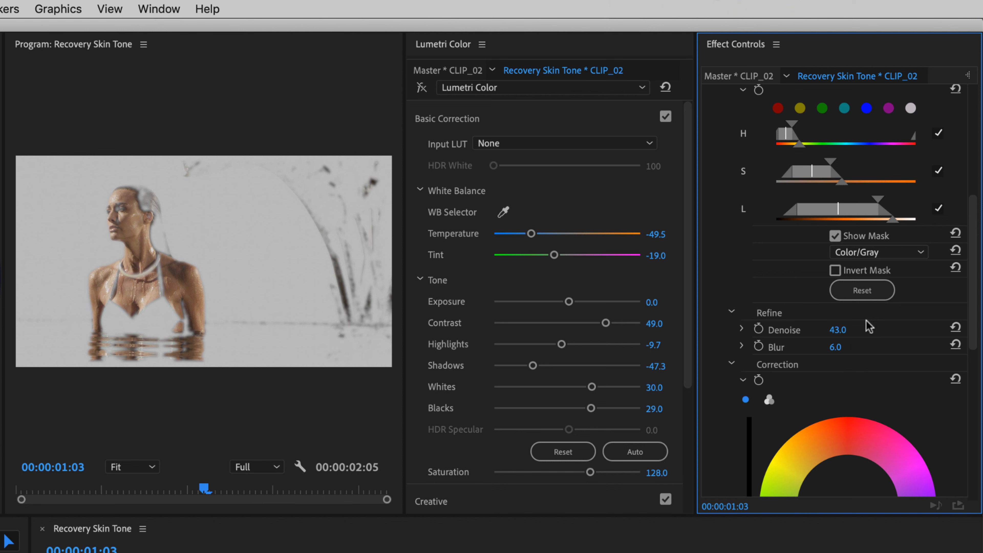
Step: Hide CLIP_02's mask and re-enable its graded Lumetri Color
{"action": "left_click", "coordinate": [835, 235]}
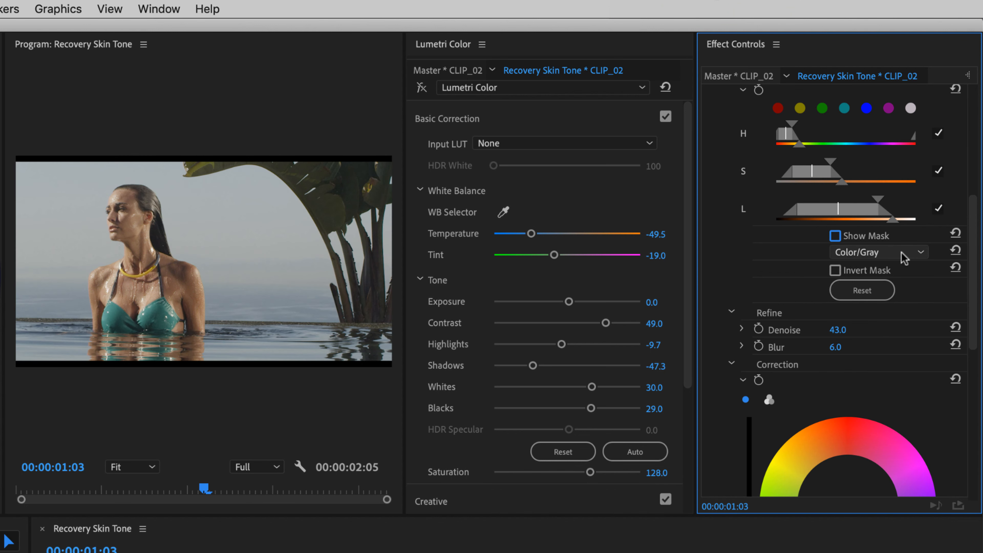
{"action": "left_click_drag", "start_coordinate": [972, 258], "coordinate": [978, 316]}
{"action": "left_click", "coordinate": [722, 365]}
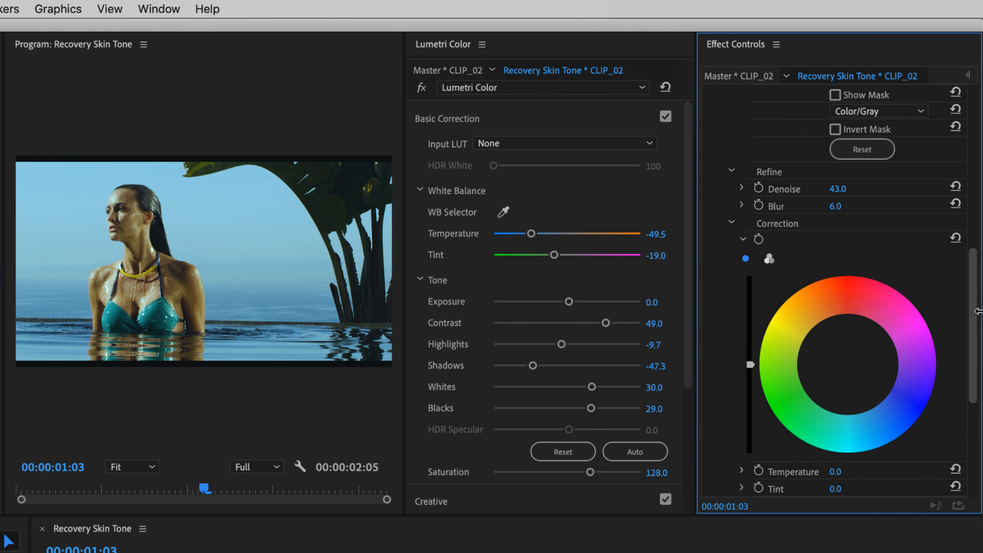
Step: Shift CLIP_02's HSL Secondary correction wheel slightly toward red-magenta to warm the skin
{"action": "left_click_drag", "start_coordinate": [851, 357], "coordinate": [853, 350]}
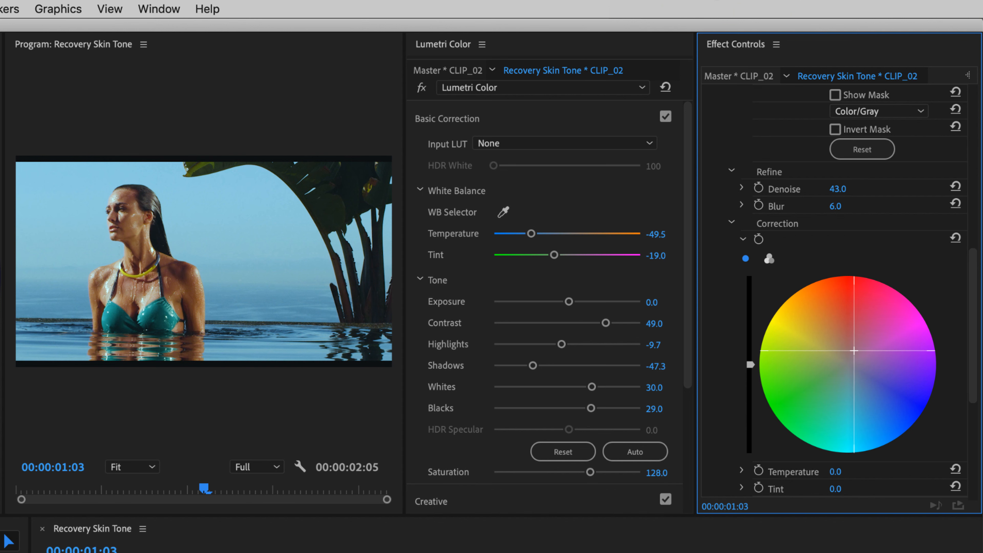
{"action": "left_click_drag", "start_coordinate": [979, 325], "coordinate": [972, 256]}
{"action": "scroll", "coordinate": [972, 255], "scroll_direction": "up", "scroll_amount": 5}
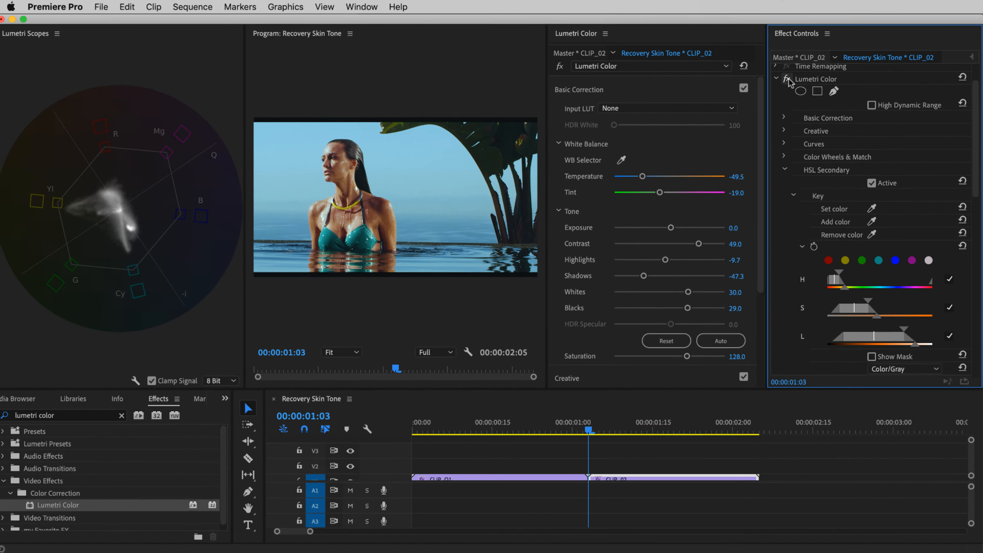
Step: Return to CLIP_O1, apply a third Lumetri Color effect, collapse the other two and move the new one above them
{"action": "key", "text": "Up"}
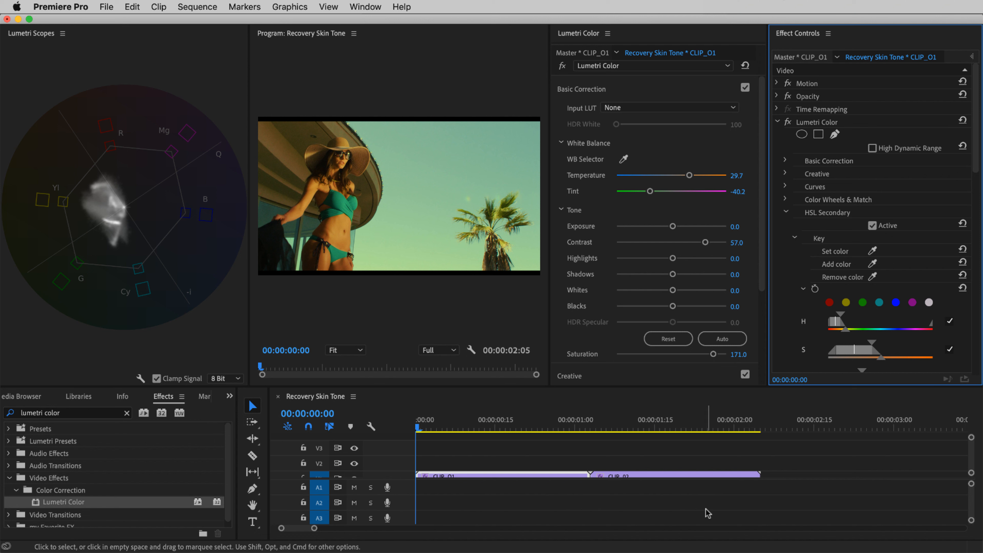
{"action": "left_click_drag", "start_coordinate": [973, 455], "coordinate": [972, 467]}
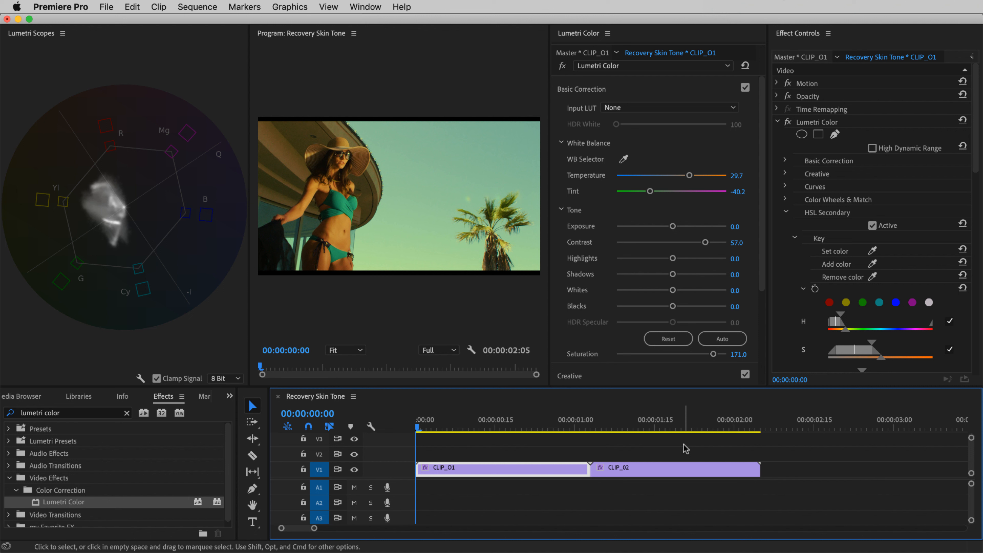
{"action": "left_click_drag", "start_coordinate": [73, 508], "coordinate": [479, 472]}
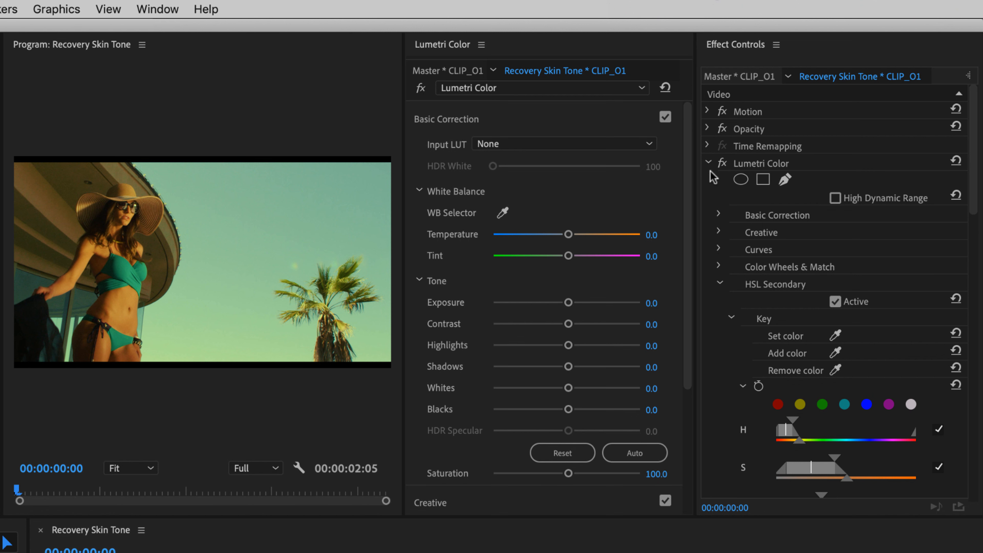
{"action": "left_click", "coordinate": [707, 163]}
{"action": "left_click", "coordinate": [709, 179]}
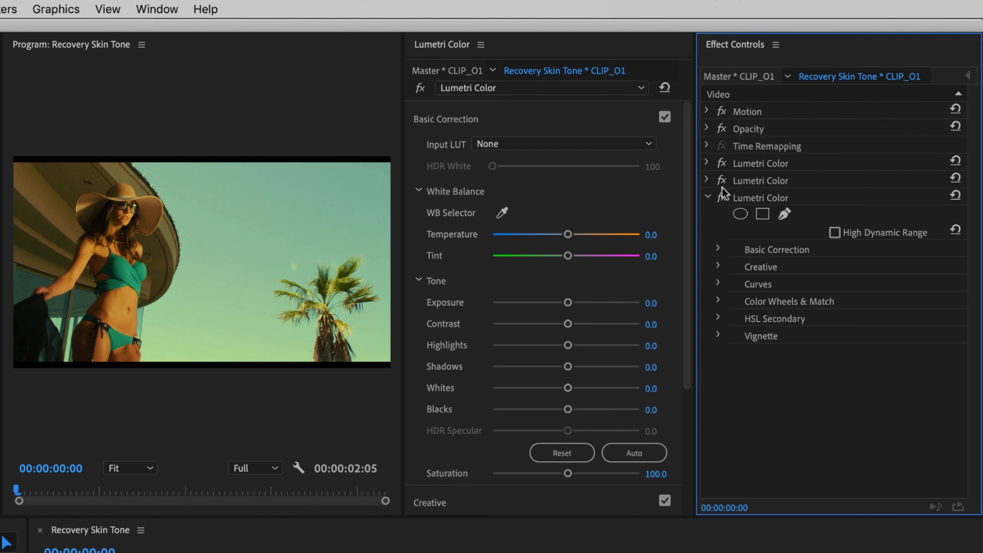
{"action": "left_click_drag", "start_coordinate": [759, 200], "coordinate": [756, 151]}
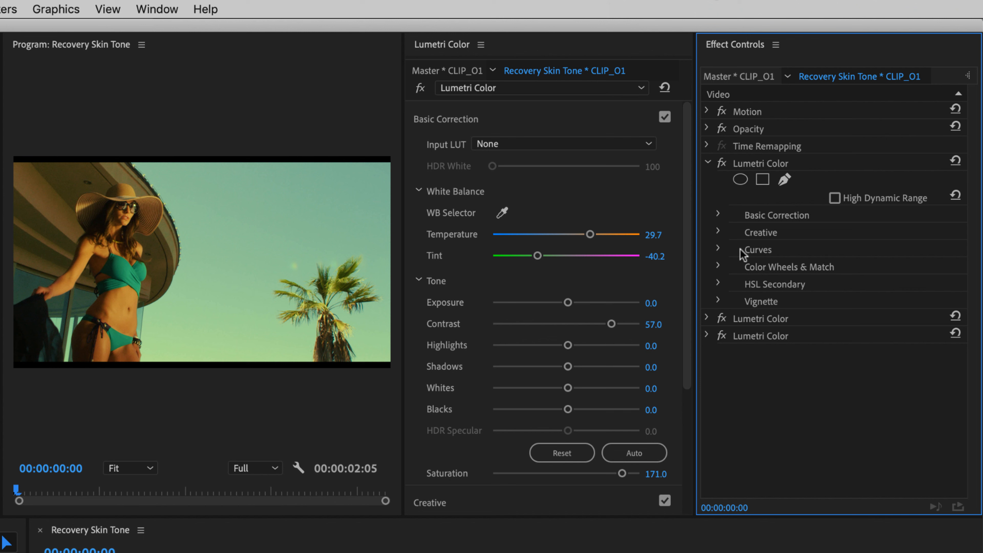
Step: Key the blue preset range in the new effect's HSL Secondary and show its mask
{"action": "left_click", "coordinate": [719, 285]}
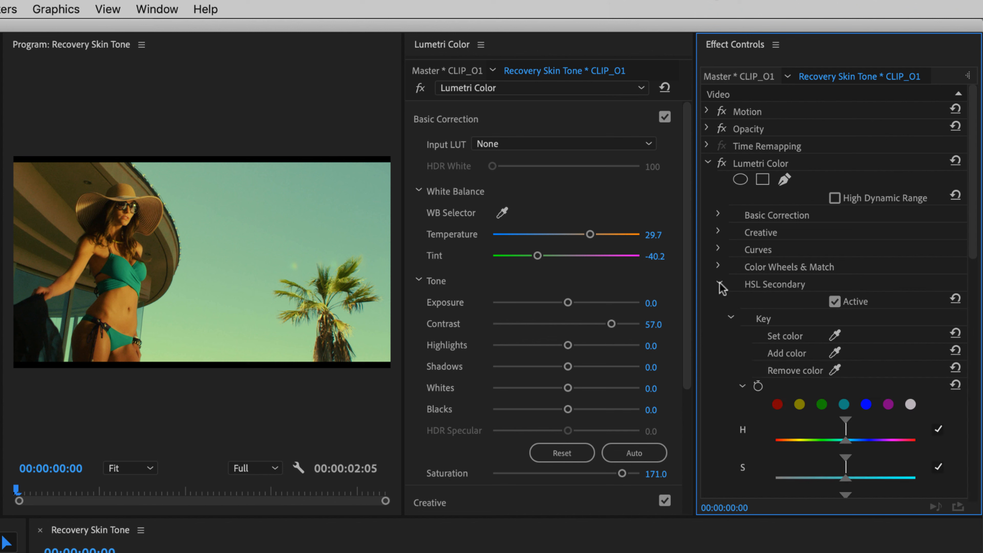
{"action": "left_click_drag", "start_coordinate": [978, 240], "coordinate": [977, 320]}
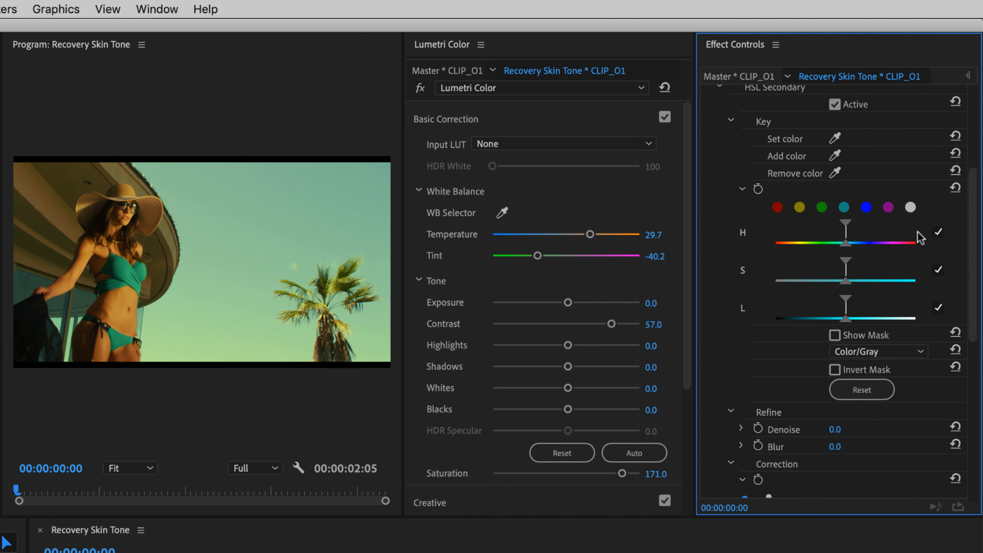
{"action": "left_click", "coordinate": [867, 208]}
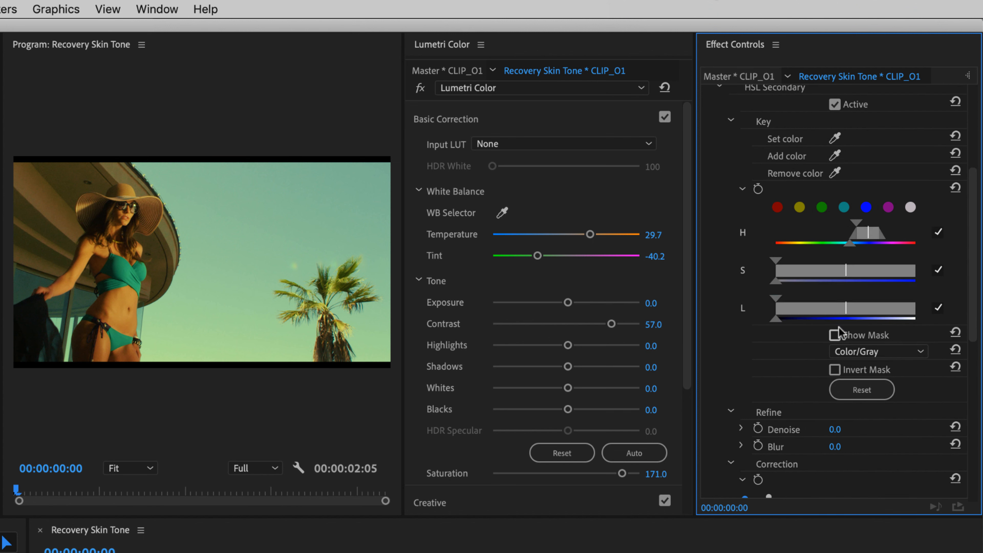
{"action": "left_click", "coordinate": [835, 335]}
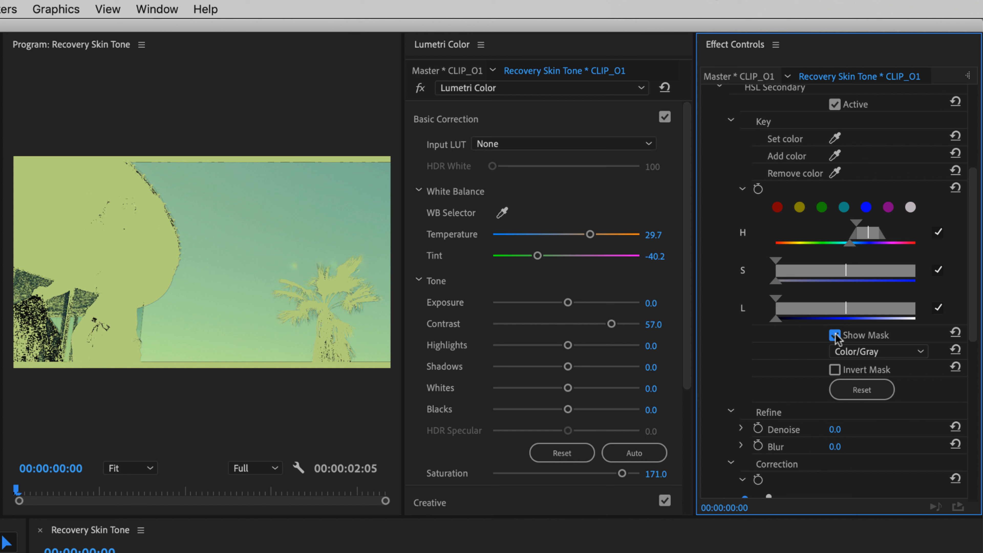
Step: Narrow the blue key's saturation range and restrict its luminance to the brighter tones to isolate the sky, and hide the mask
{"action": "left_click_drag", "start_coordinate": [776, 299], "coordinate": [820, 319]}
{"action": "left_click_drag", "start_coordinate": [848, 306], "coordinate": [883, 309]}
{"action": "left_click_drag", "start_coordinate": [776, 260], "coordinate": [810, 274]}
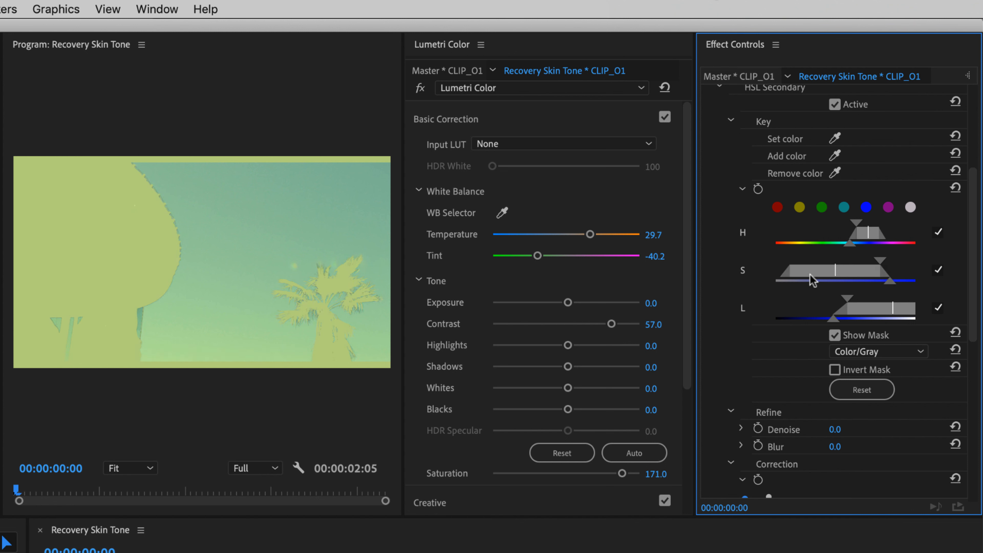
{"action": "left_click_drag", "start_coordinate": [881, 260], "coordinate": [870, 263]}
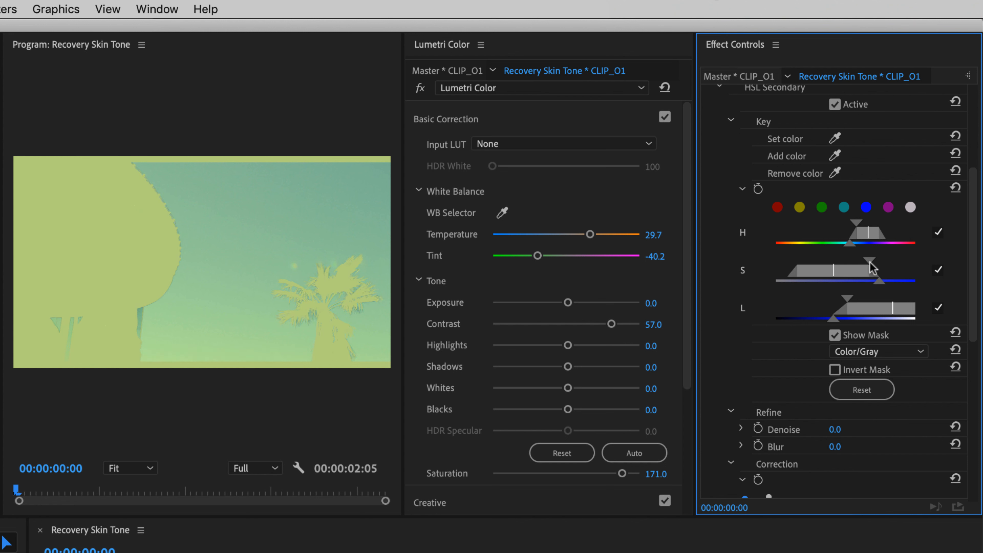
{"action": "left_click", "coordinate": [835, 336]}
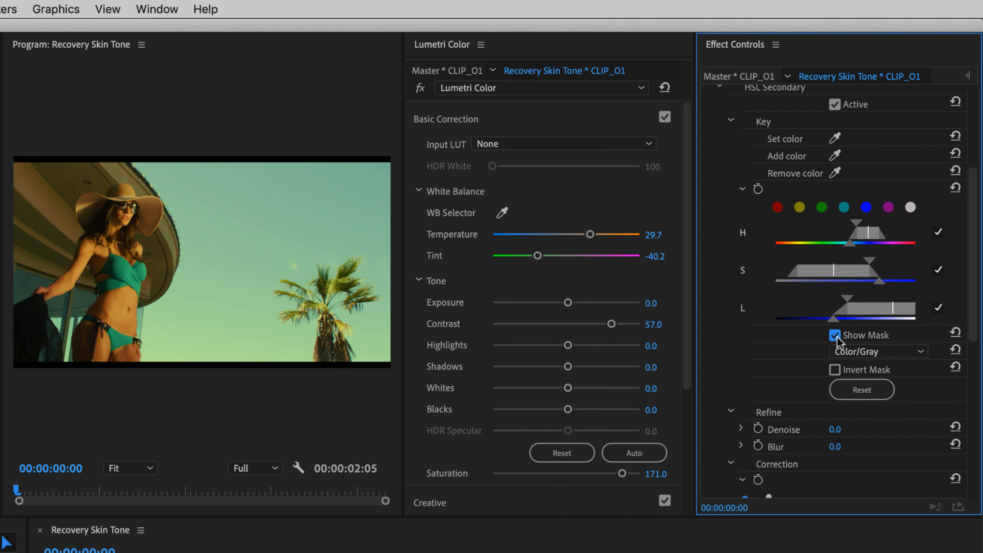
Step: Set the blue key's HSL Secondary correction to temperature -28 and tint 20
{"action": "left_click_drag", "start_coordinate": [975, 293], "coordinate": [976, 397]}
{"action": "left_click", "coordinate": [835, 367]}
{"action": "type", "text": "-28"}
{"action": "key", "text": "Return"}
{"action": "left_click", "coordinate": [830, 384]}
{"action": "type", "text": "2"}
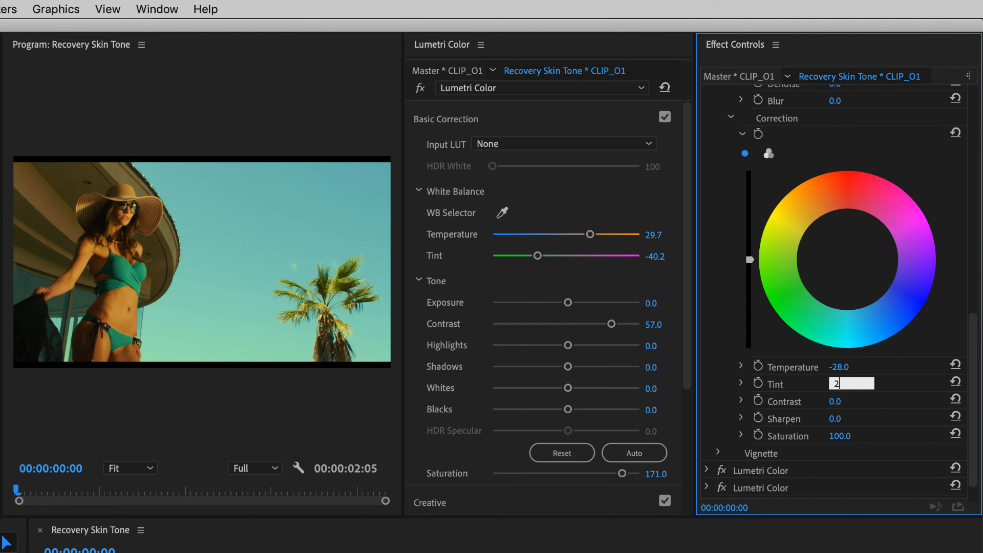
{"action": "type", "text": "0"}
{"action": "key", "text": "Return"}
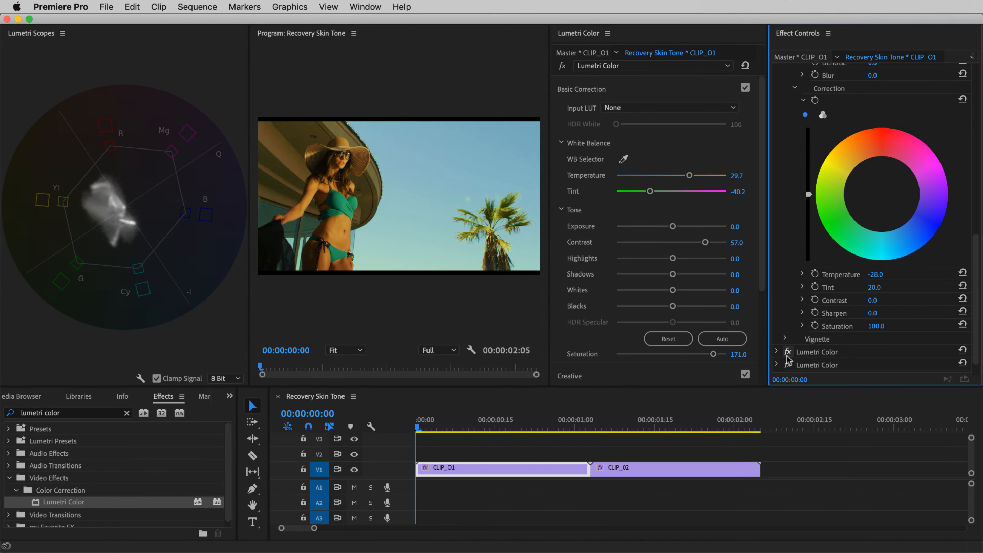
Step: Apply a fourth Lumetri Color effect to CLIP_O1, collapse the sky correction effect and move the new one above it
{"action": "left_click_drag", "start_coordinate": [37, 505], "coordinate": [459, 470]}
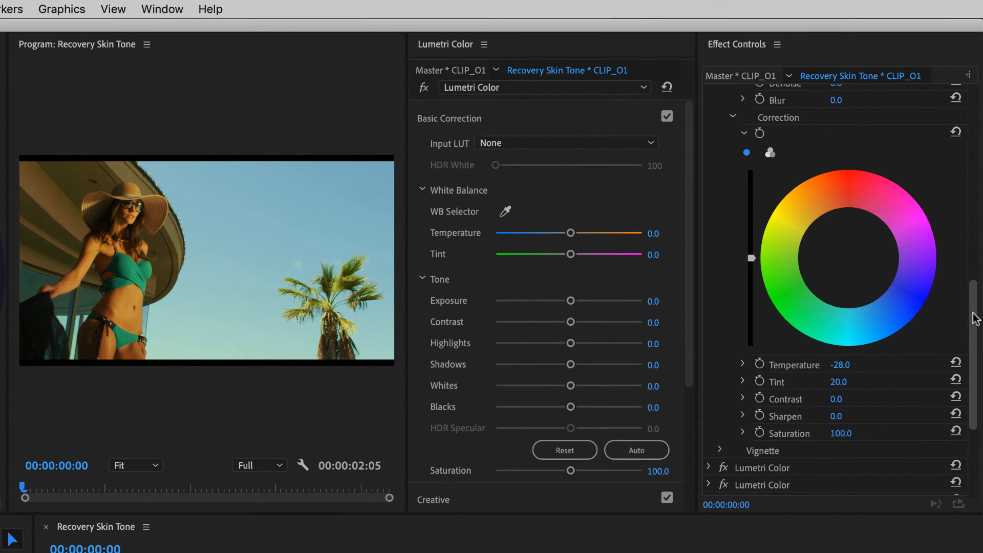
{"action": "left_click_drag", "start_coordinate": [977, 234], "coordinate": [977, 89]}
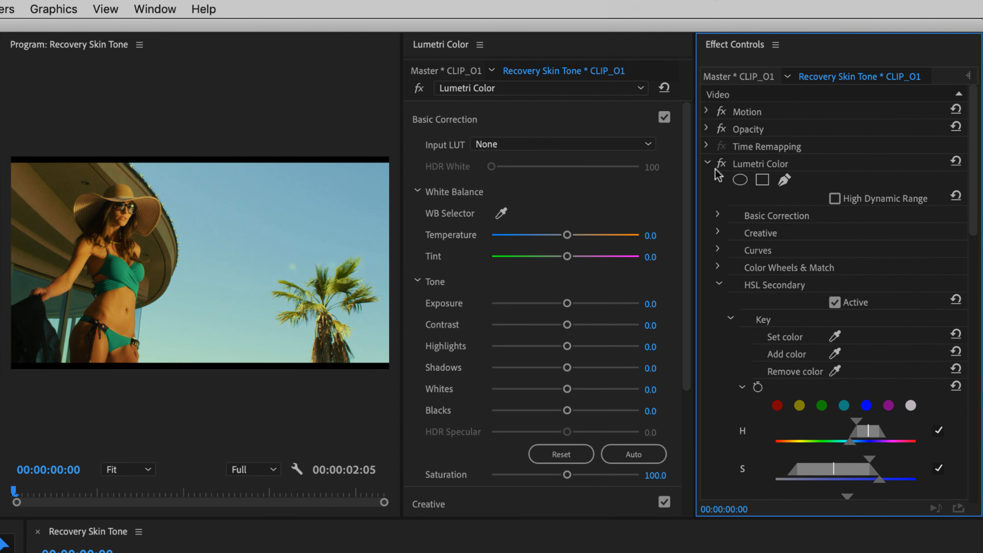
{"action": "left_click", "coordinate": [708, 164]}
{"action": "left_click_drag", "start_coordinate": [743, 212], "coordinate": [743, 153]}
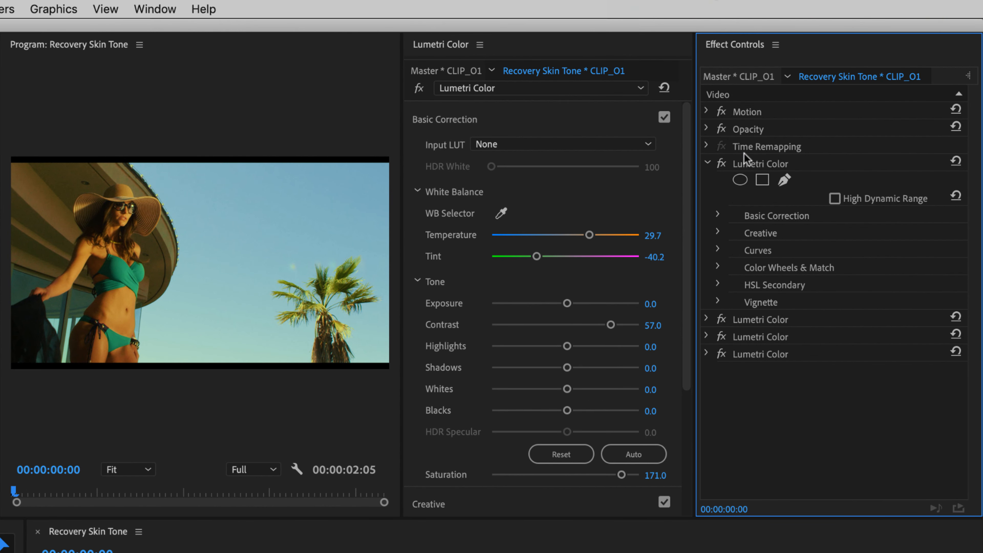
Step: Key the yellow preset range in the new effect's HSL Secondary and shift its correction wheel slightly toward green
{"action": "left_click", "coordinate": [718, 284]}
{"action": "scroll", "coordinate": [719, 295], "scroll_direction": "down", "scroll_amount": 5}
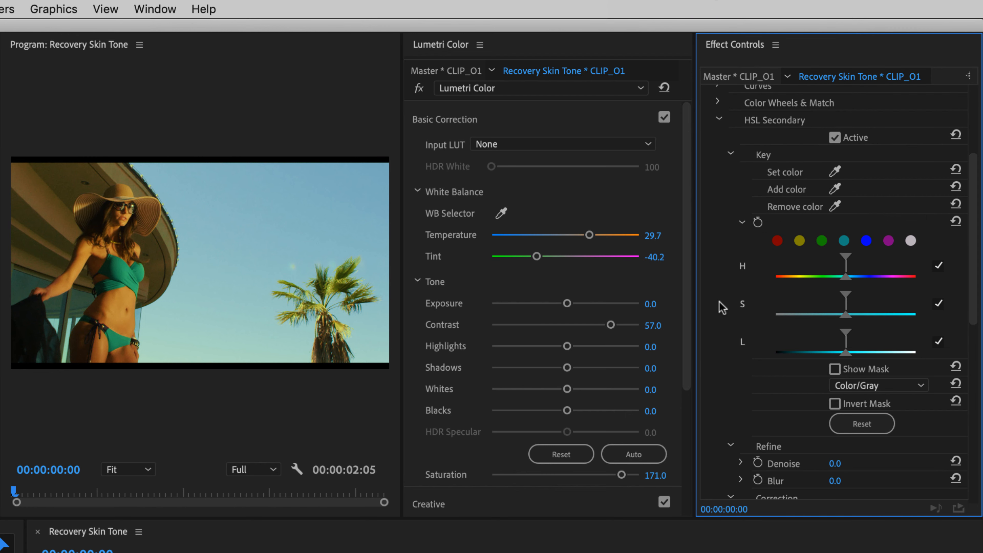
{"action": "left_click", "coordinate": [799, 241]}
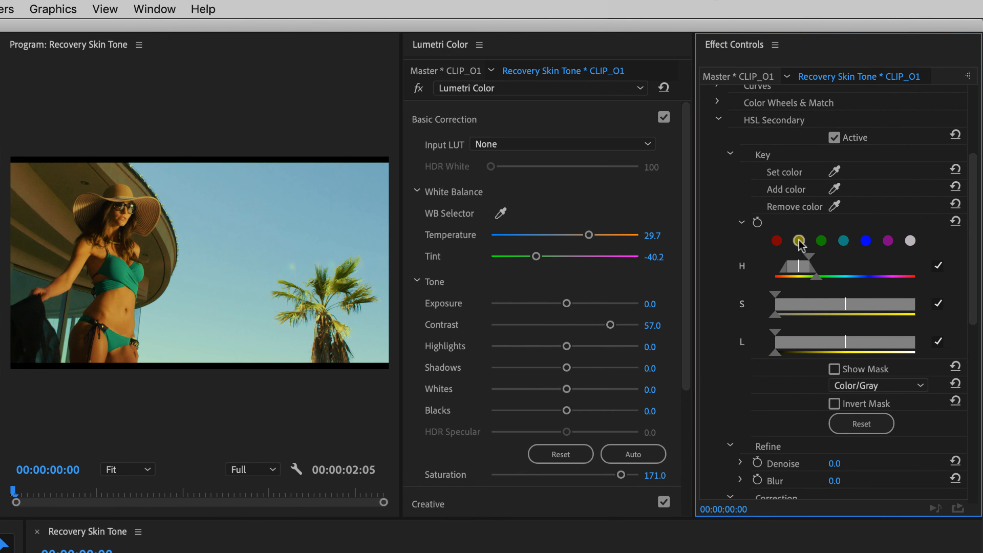
{"action": "left_click_drag", "start_coordinate": [978, 241], "coordinate": [977, 383]}
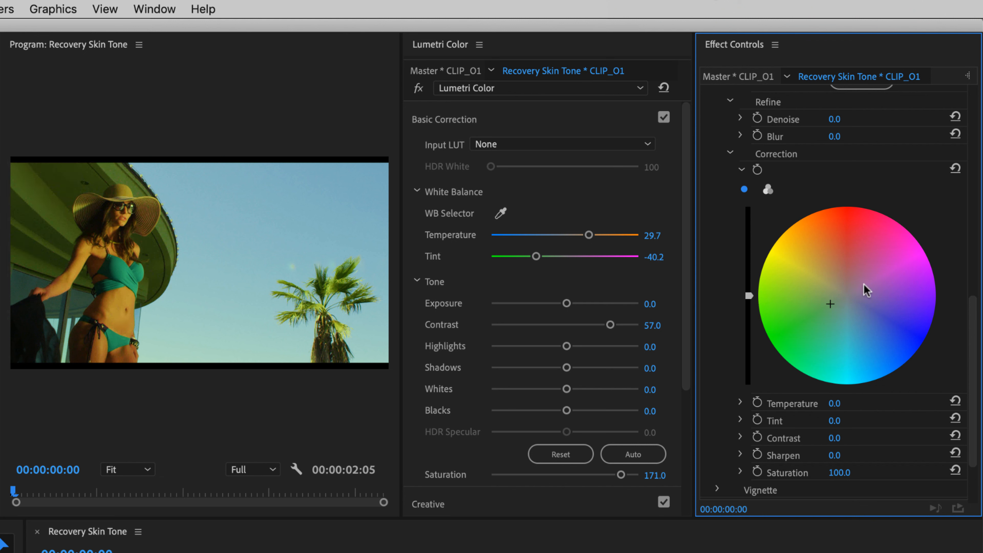
Step: Limit the green correction to the palm tree with an ellipse mask, extended downward past the trunk, and deselect the mask
{"action": "left_click_drag", "start_coordinate": [974, 341], "coordinate": [980, 129]}
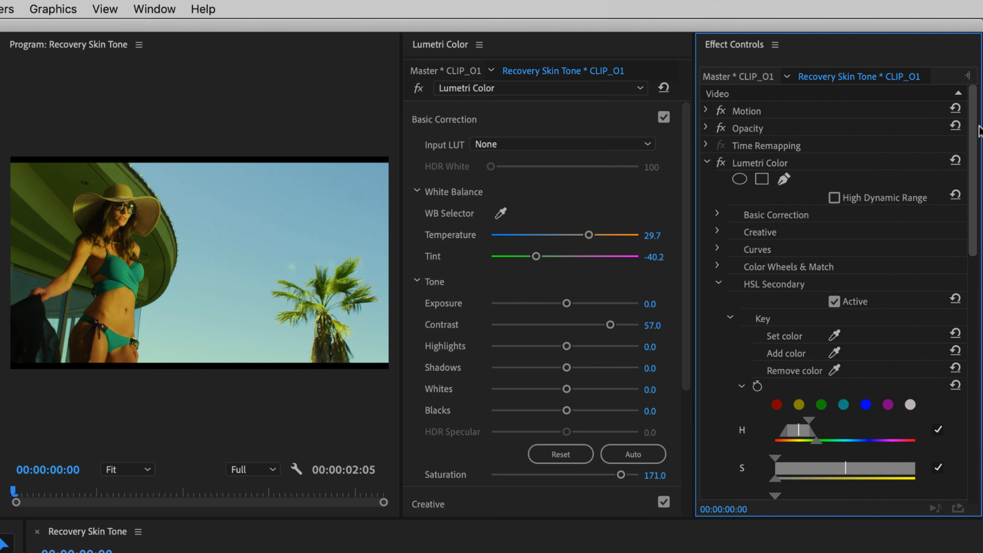
{"action": "left_click", "coordinate": [740, 179]}
{"action": "left_click_drag", "start_coordinate": [181, 266], "coordinate": [263, 296]}
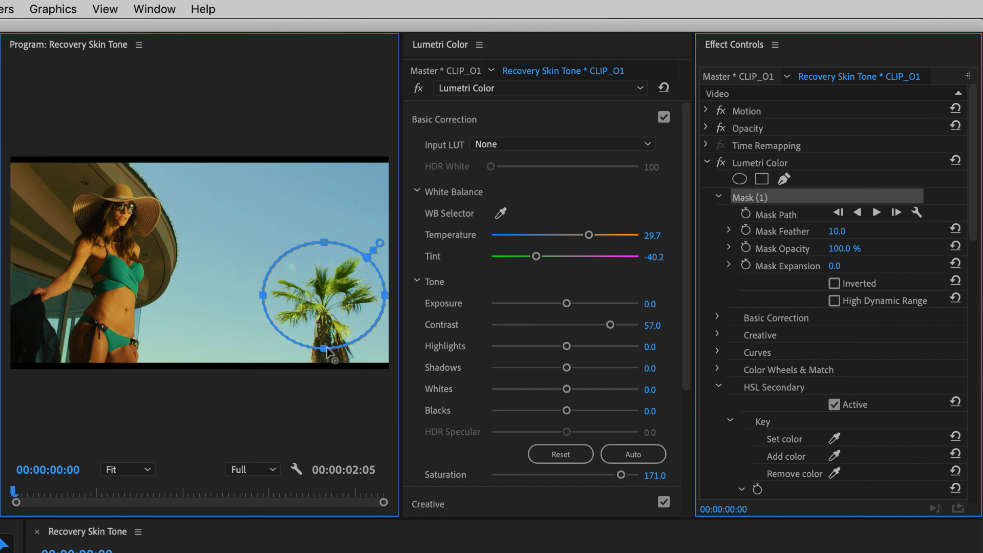
{"action": "left_click_drag", "start_coordinate": [324, 348], "coordinate": [325, 380]}
{"action": "left_click", "coordinate": [757, 164]}
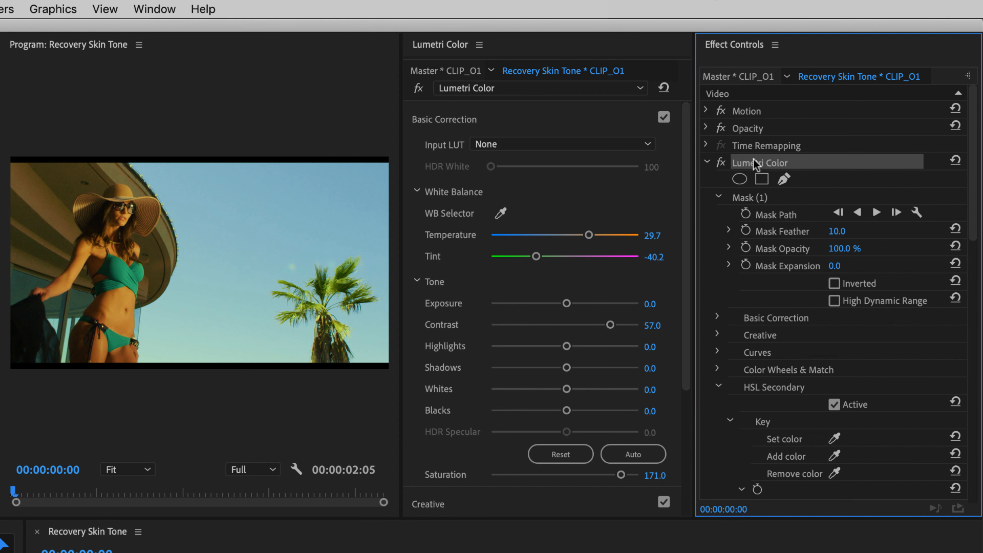
Step: Collapse the palm effect and toggle the upper three Lumetri Color effects off and on to compare the corrections, leaving all enabled
{"action": "left_click", "coordinate": [707, 163]}
{"action": "left_click", "coordinate": [721, 163]}
{"action": "left_click", "coordinate": [721, 181]}
{"action": "left_click", "coordinate": [721, 199]}
{"action": "left_click", "coordinate": [722, 198]}
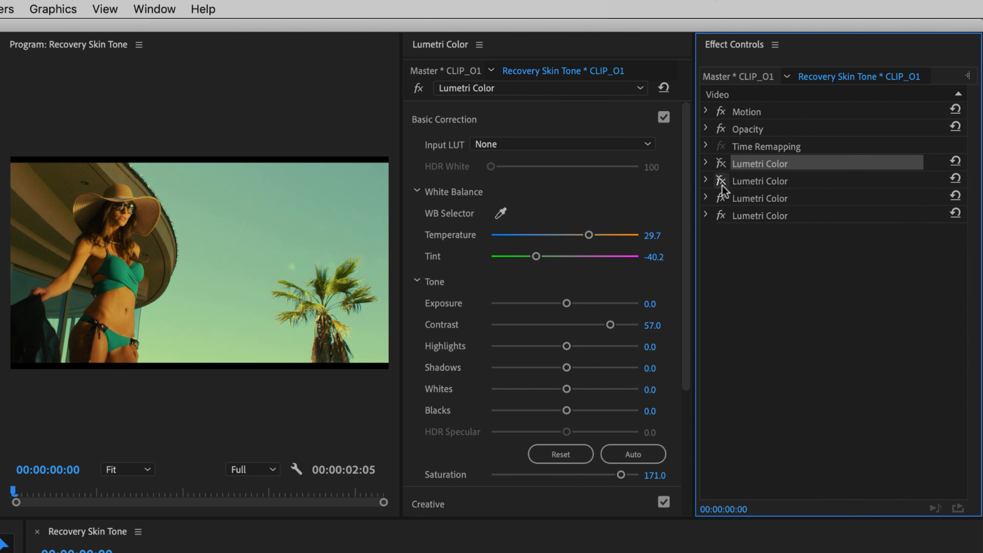
{"action": "left_click", "coordinate": [722, 180]}
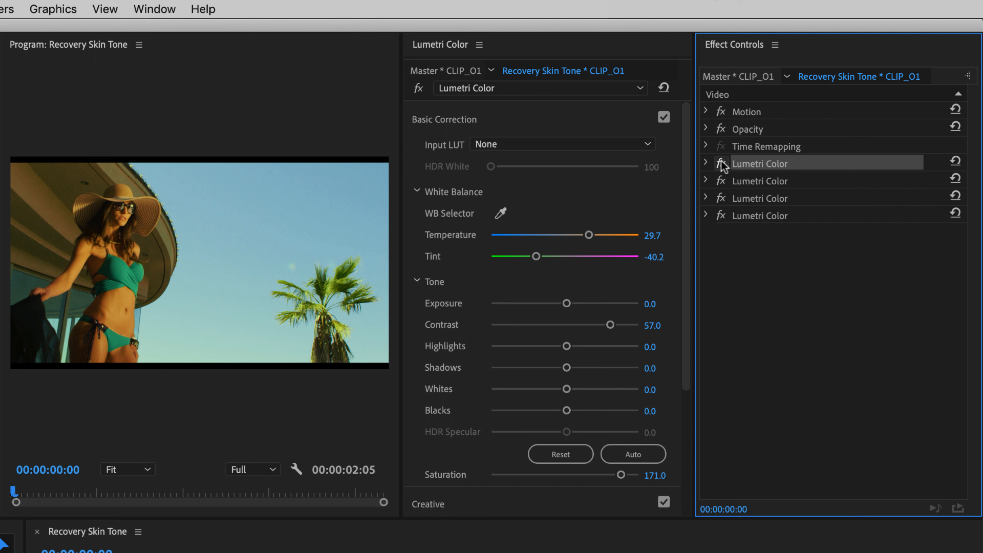
{"action": "left_click", "coordinate": [720, 164]}
{"action": "left_click", "coordinate": [721, 181]}
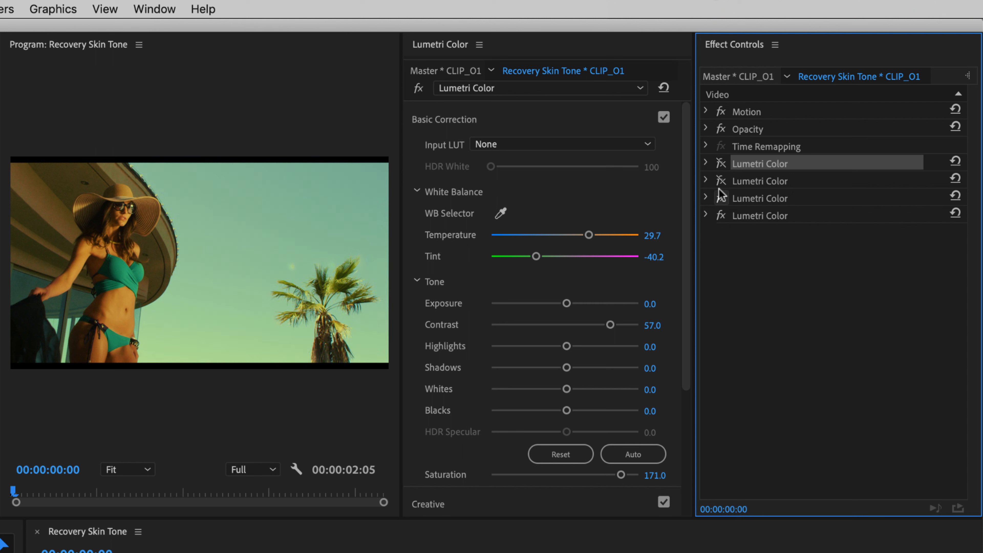
{"action": "left_click", "coordinate": [720, 198]}
{"action": "left_click", "coordinate": [720, 198]}
{"action": "left_click", "coordinate": [721, 180]}
{"action": "left_click", "coordinate": [721, 198]}
{"action": "left_click", "coordinate": [720, 198]}
{"action": "left_click", "coordinate": [721, 180]}
{"action": "left_click", "coordinate": [720, 163]}
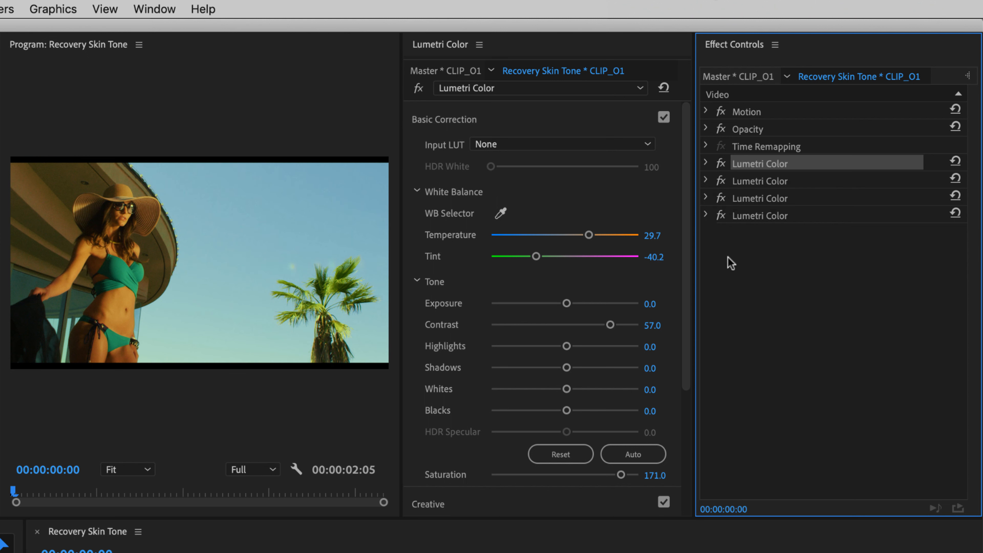